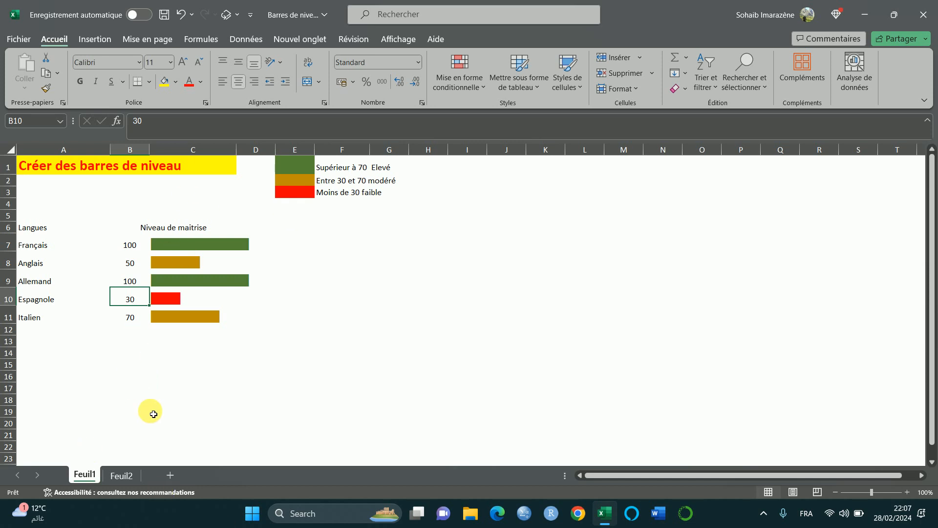
- Go to sheet Feuil2 and look over the list of languages and their numeric levels
click(122, 476)
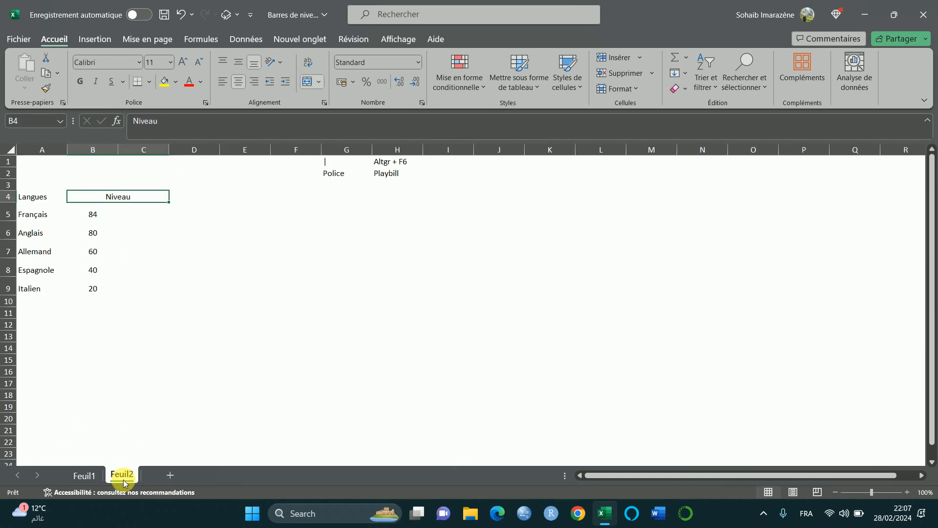
click(23, 213)
key(shift+Down)
key(shift+Down)
key(shift+Down)
key(shift+Down)
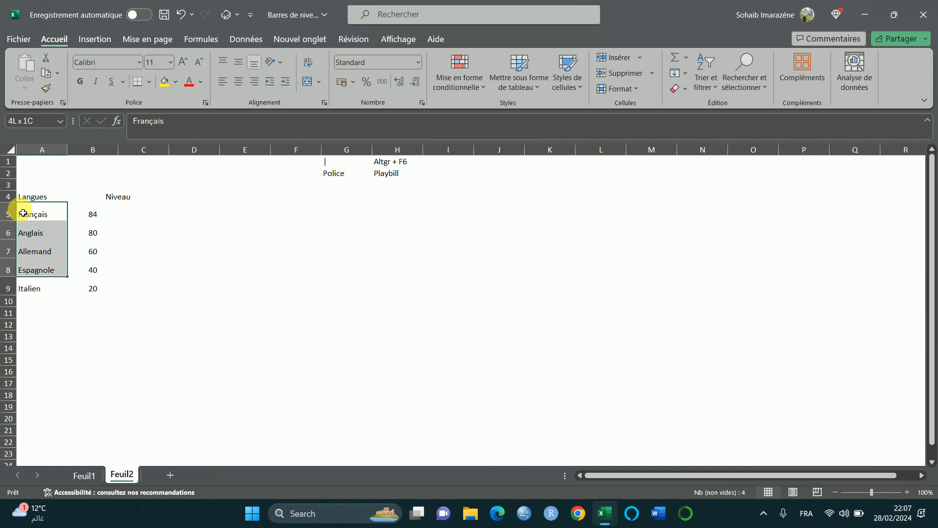
key(Right)
key(shift+Down)
key(shift+Down)
key(shift+Down)
key(shift+Down)
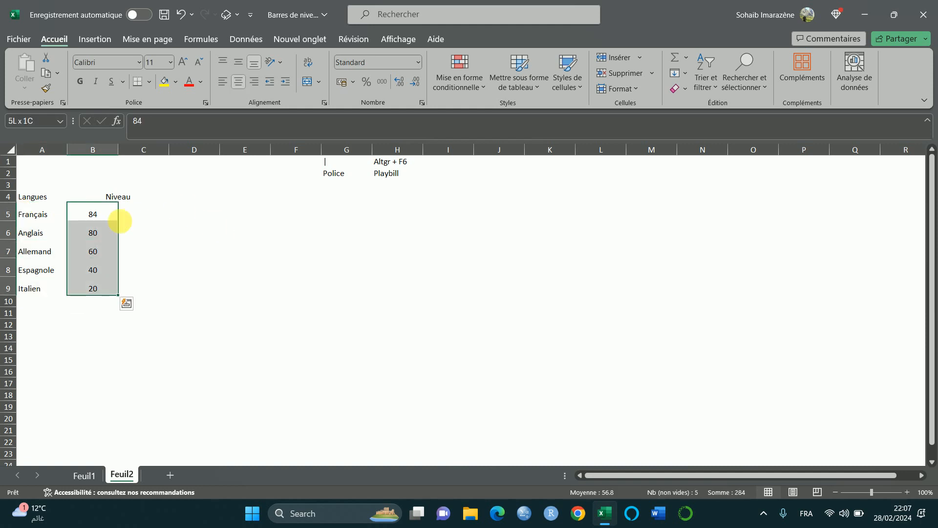
- Examine the notes in G1:H2 on the bar character's shortcut and the font used for the bars
click(150, 216)
click(341, 151)
click(342, 169)
click(351, 163)
key(Right)
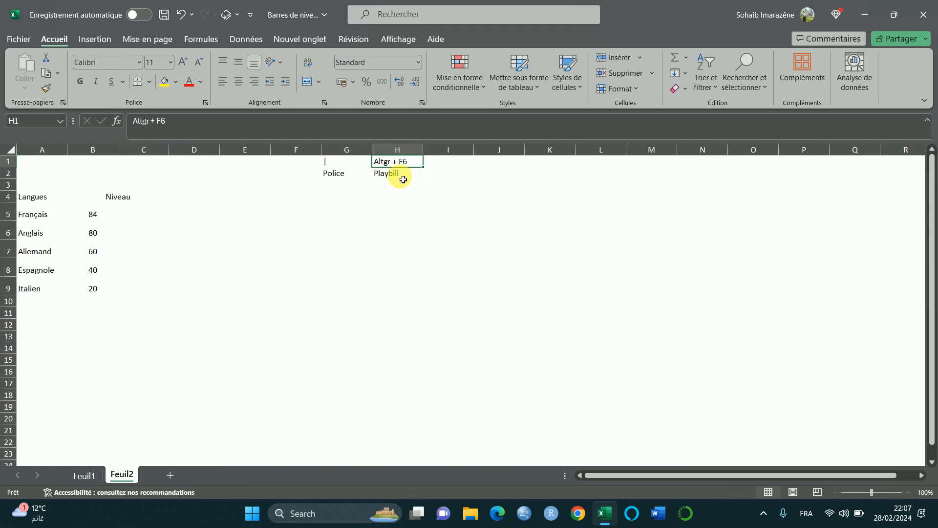
click(361, 176)
key(Right)
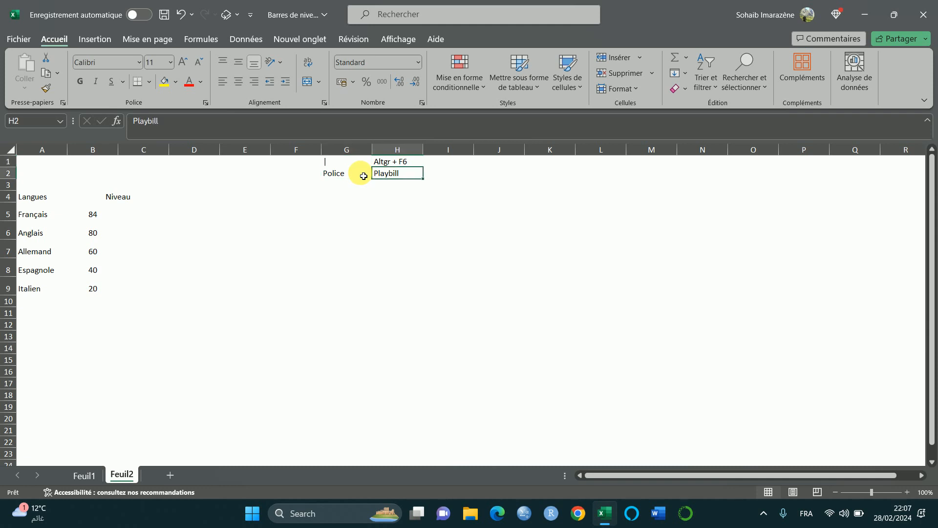
- Enter the formula =REPT("|",B5) in cell C5, beside the Français level
click(140, 220)
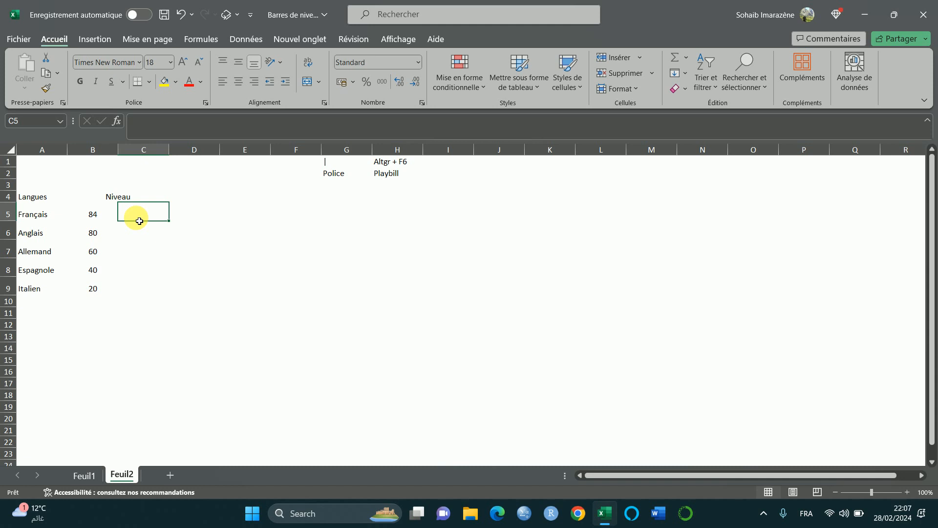
text(=rept("|",)
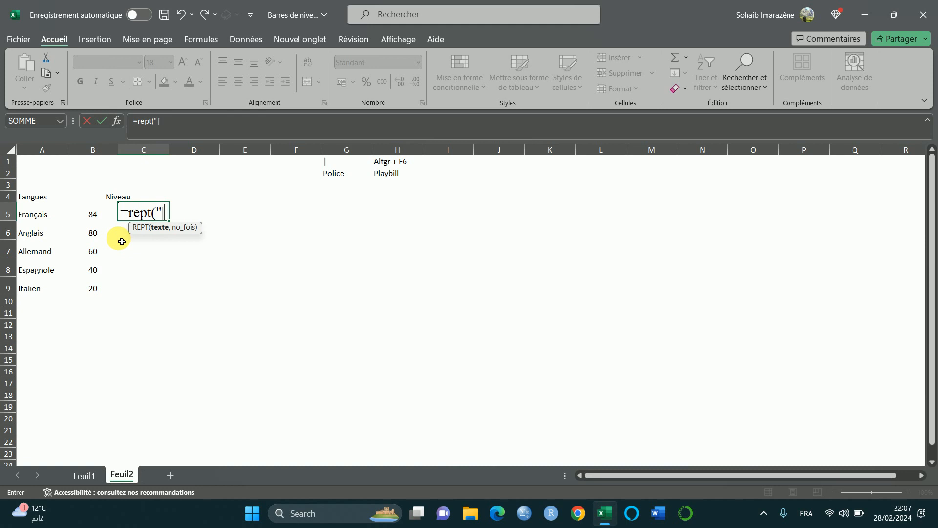
click(96, 217)
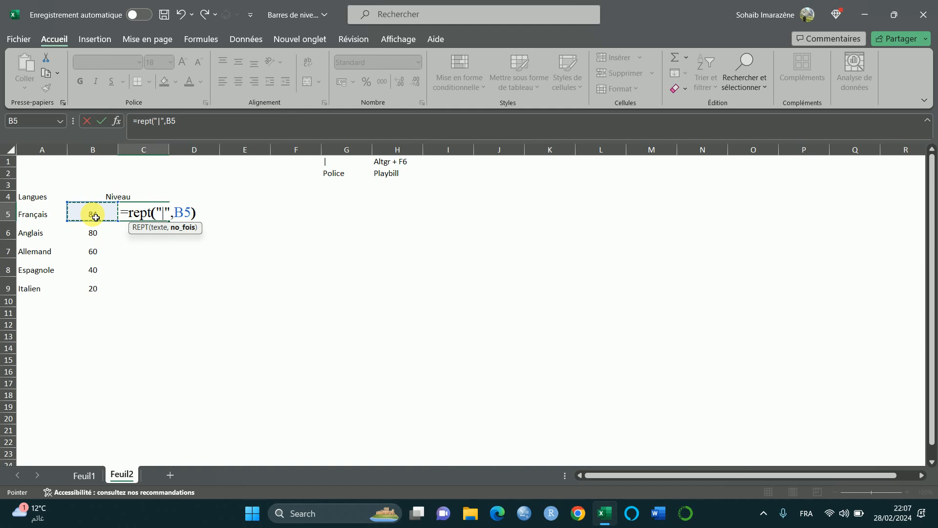
text())
key(Return)
- Copy the REPT formula from C5 down to the Italien row, filling C5:C9
key(Up)
key(ctrl+c)
key(Left)
key(ctrl+Down)
key(Right)
key(ctrl+shift+Up)
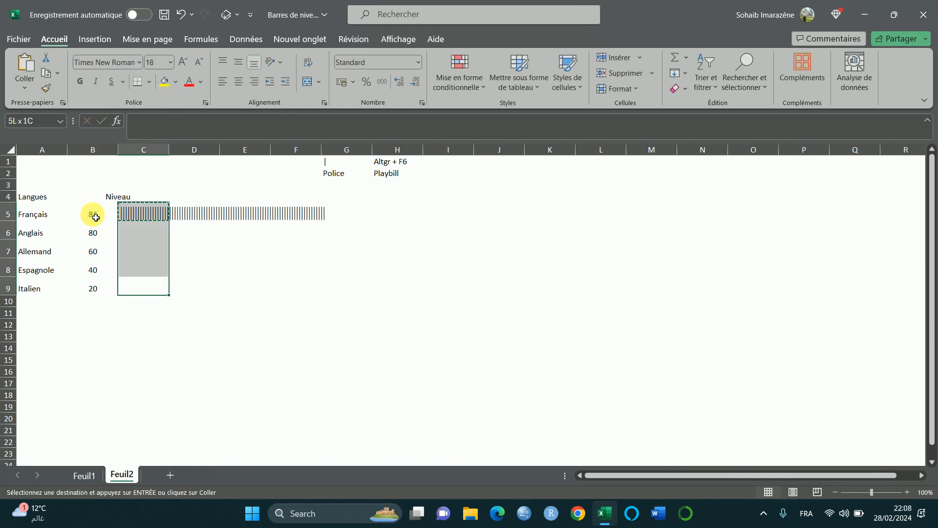
key(ctrl+v)
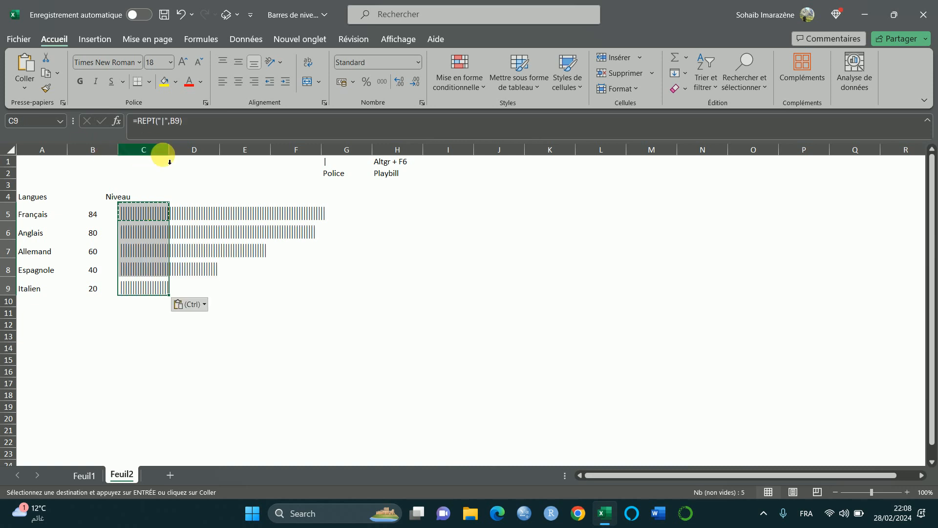
- Set the font of the repeated bars in C5:C9 to Playbill
key(Escape)
click(103, 63)
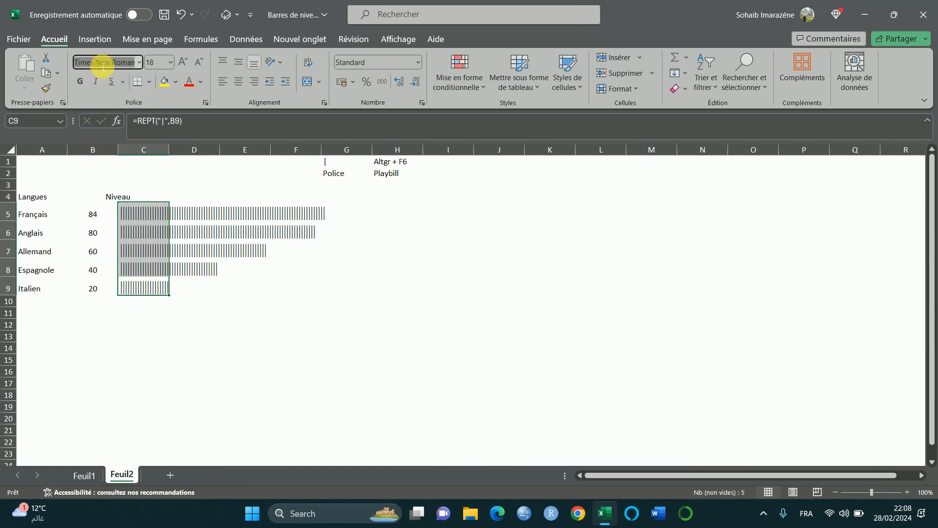
text(Playbill)
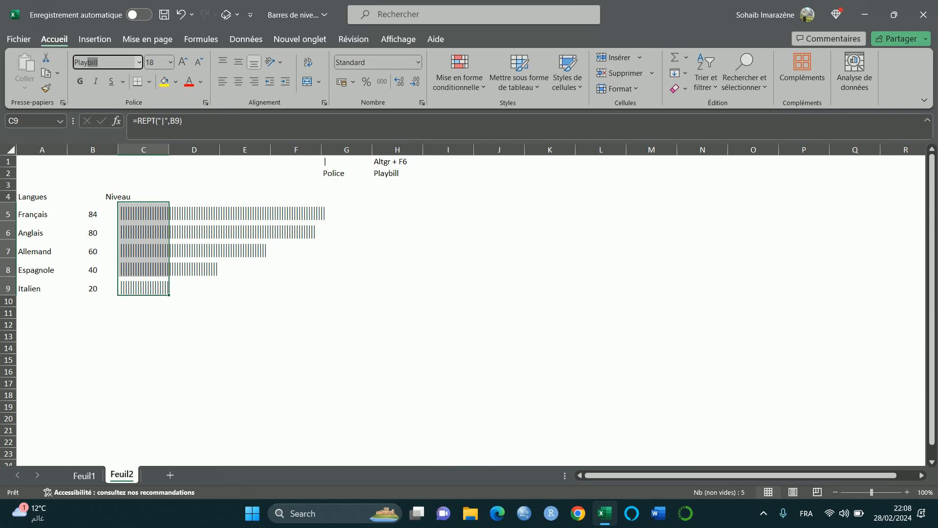
key(Return)
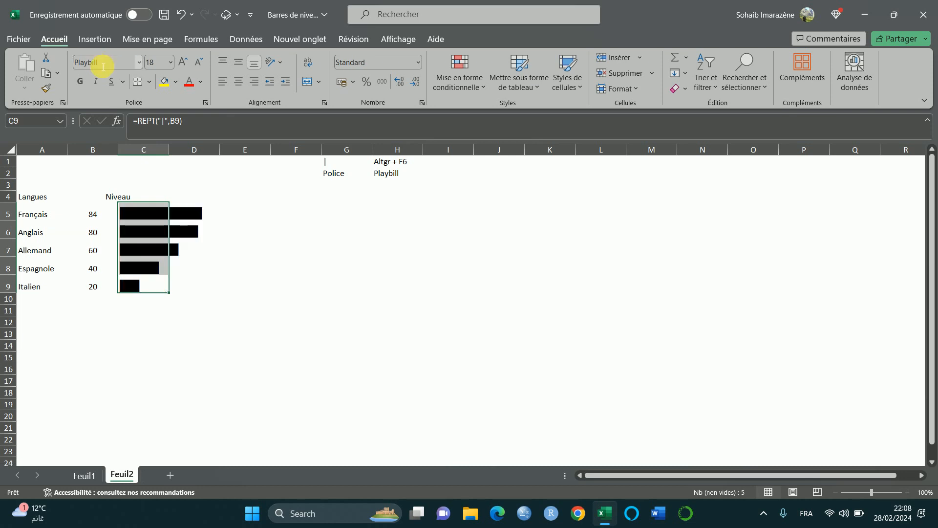
- Start a new formula-based conditional formatting rule on Feuil2 for column C from C5 to the end of the sheet
click(82, 474)
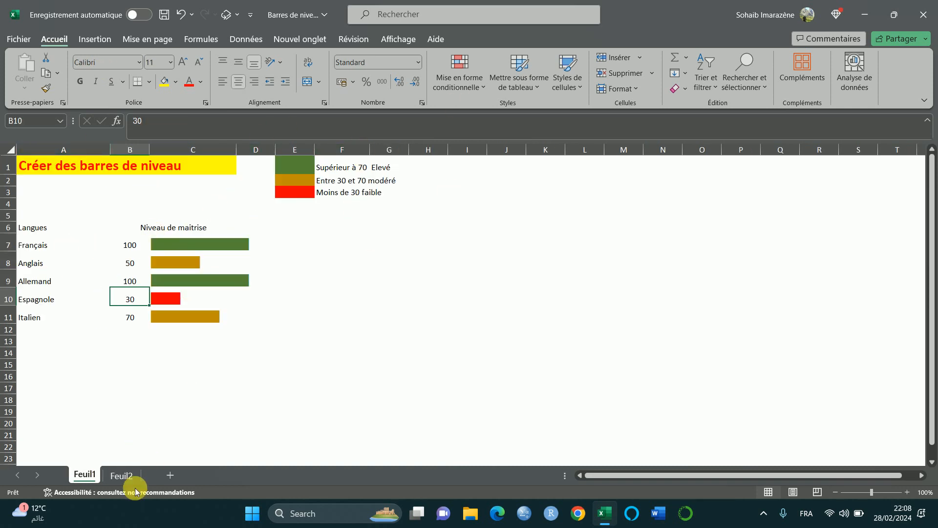
click(120, 473)
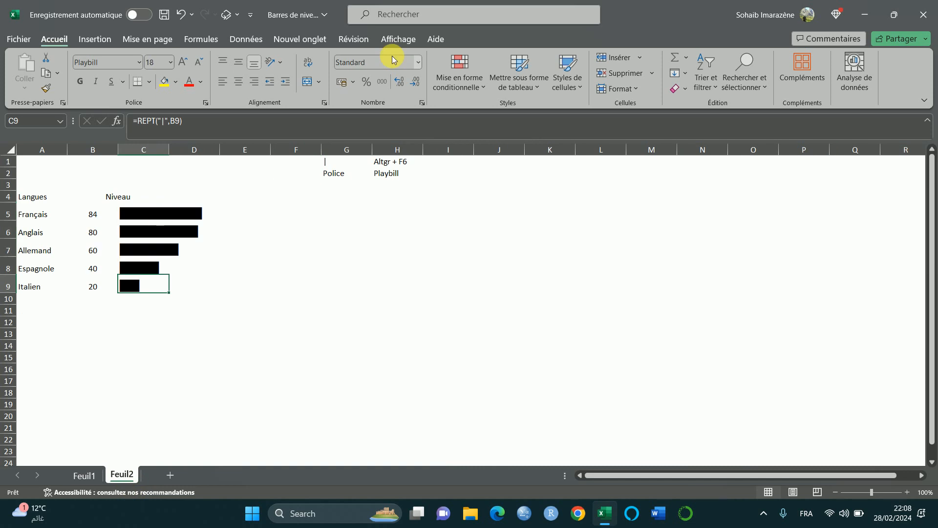
key(Up)
key(Up)
key(Up)
key(Up)
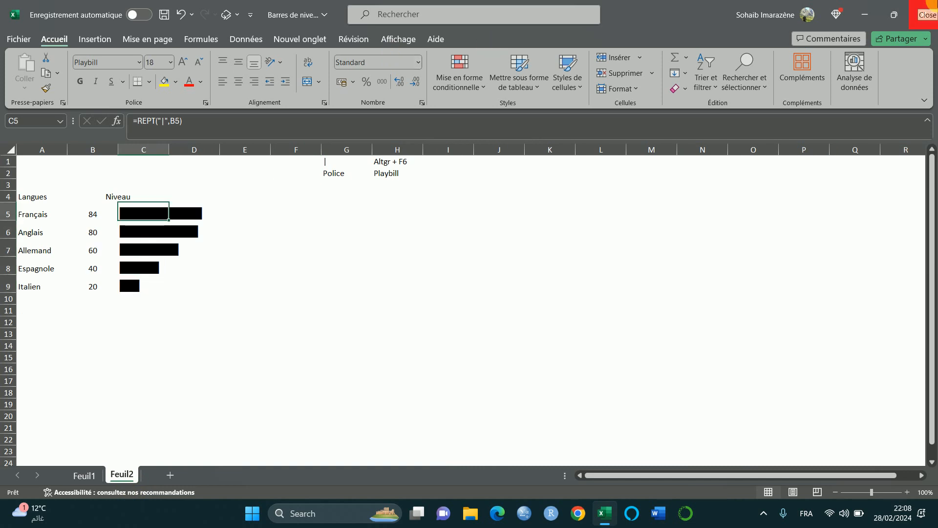
key(ctrl+shift+Down)
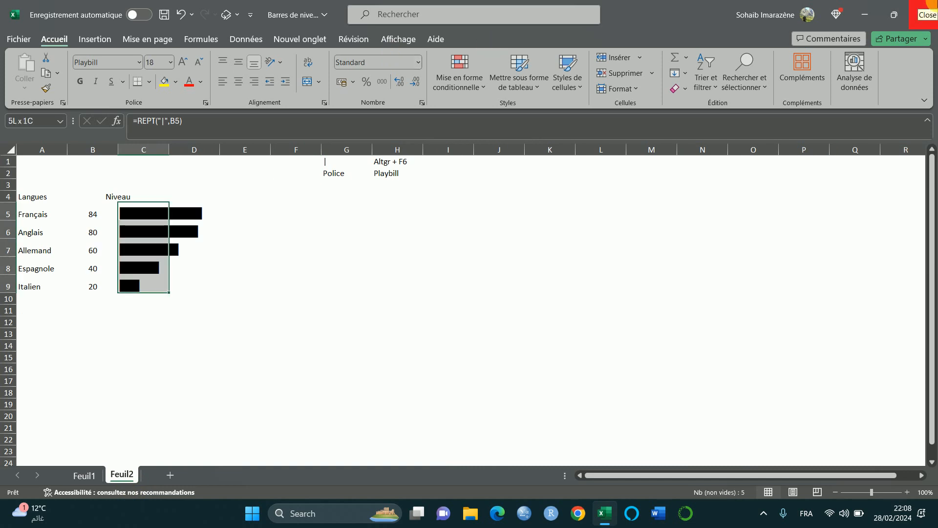
key(ctrl+shift+Down)
drag(932, 452, 885, 206)
click(472, 68)
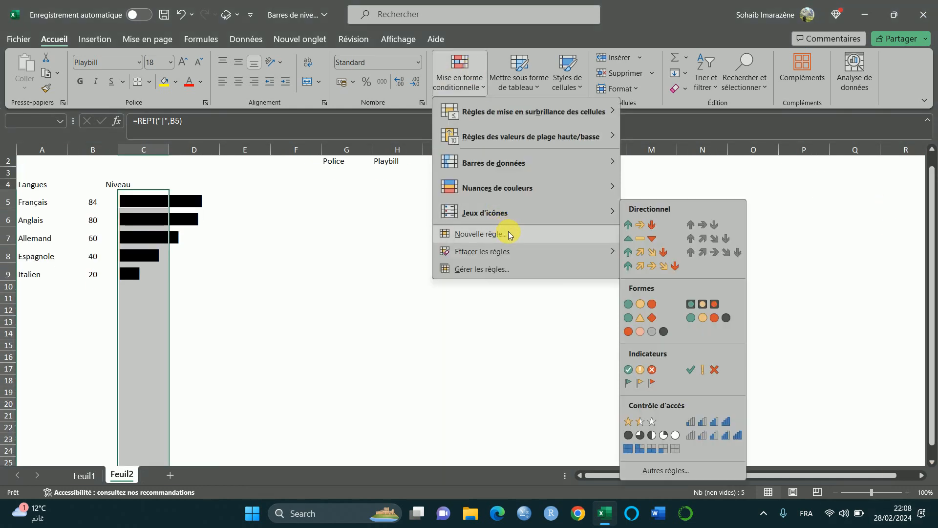
click(510, 235)
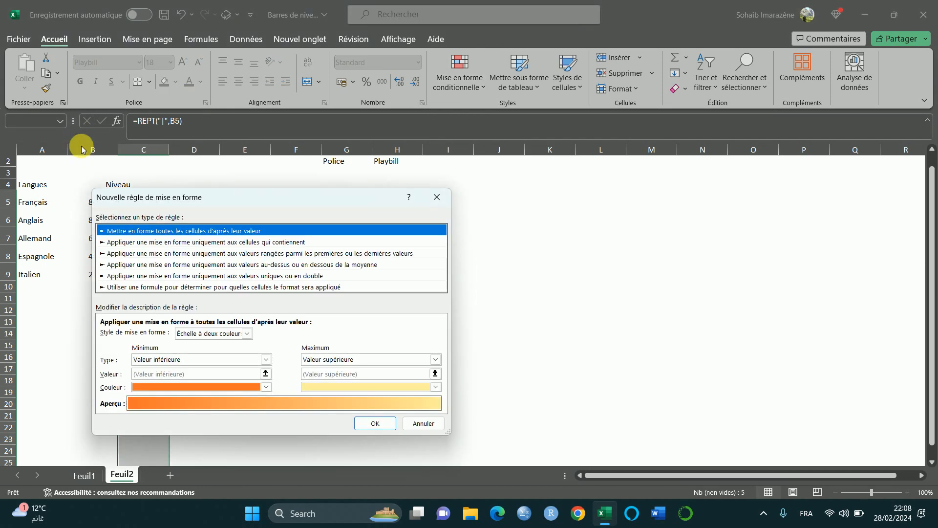
click(165, 287)
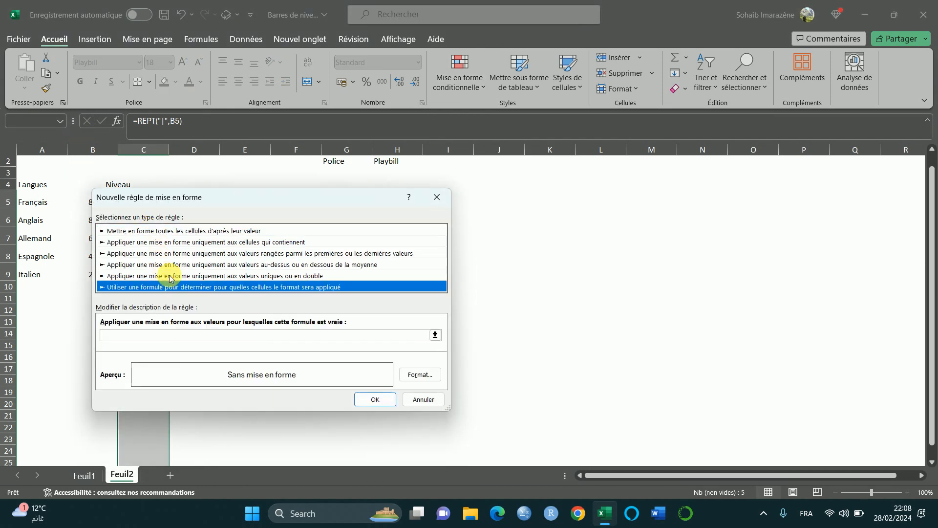
drag(168, 196, 352, 184)
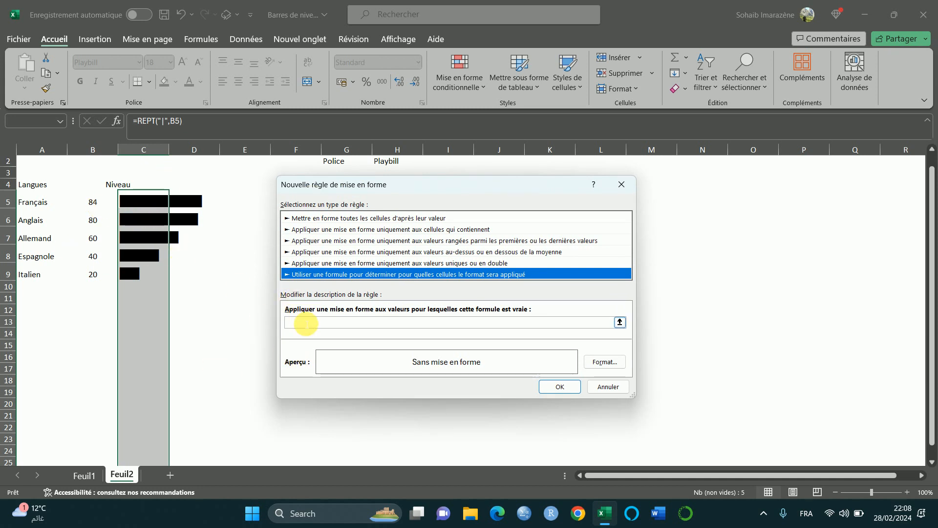
- Set the rule's condition to =$B5>70, with the column fixed and the row relative
click(94, 203)
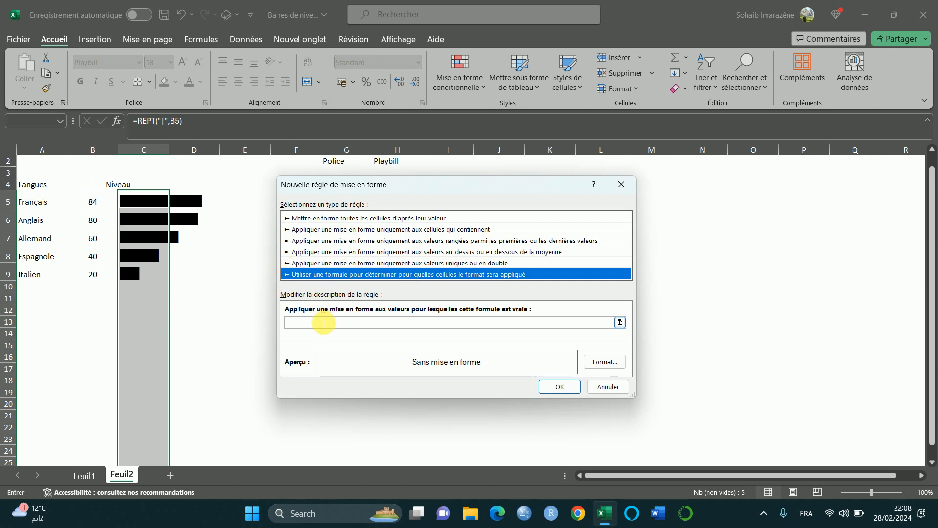
click(321, 322)
click(94, 203)
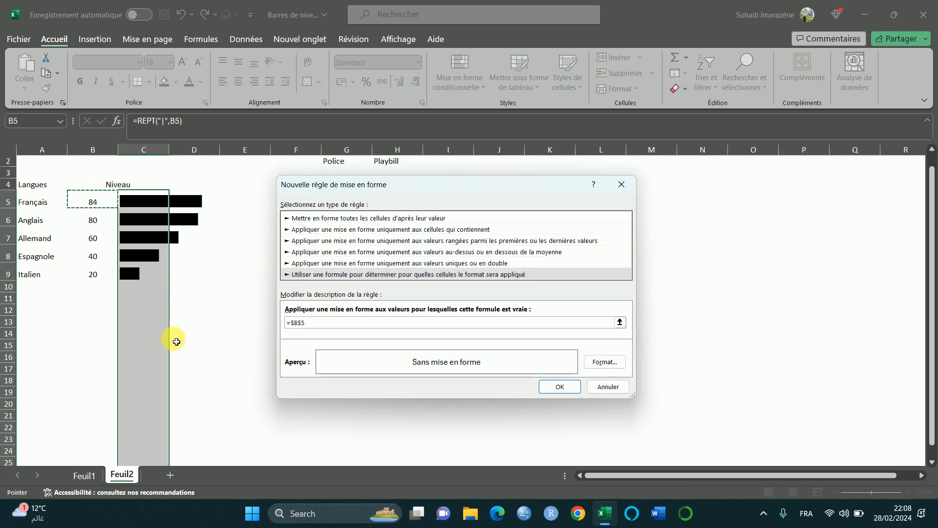
text(>70)
key(Caps_Lock)
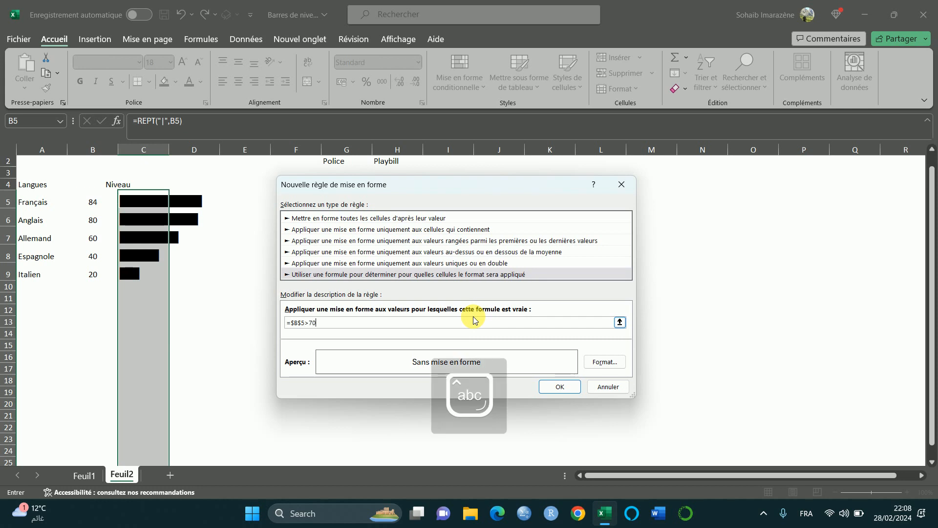
click(302, 323)
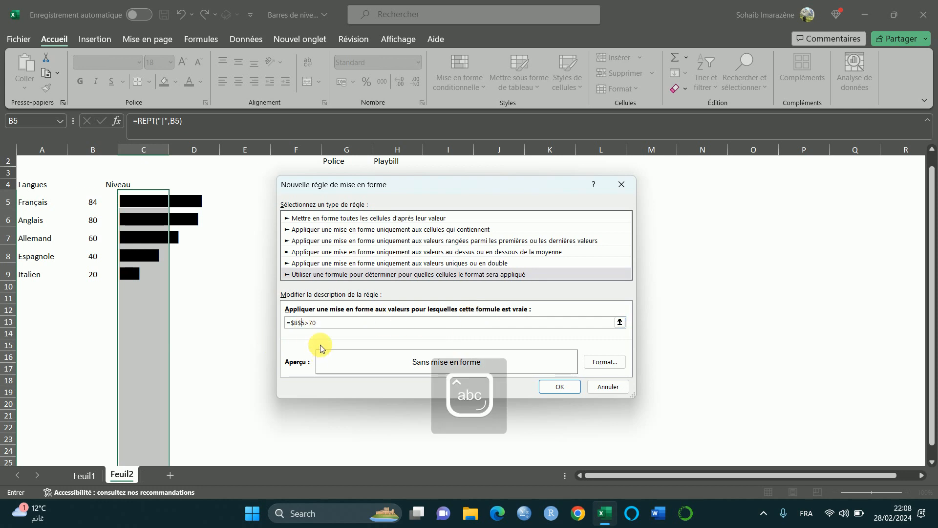
key(BackSpace)
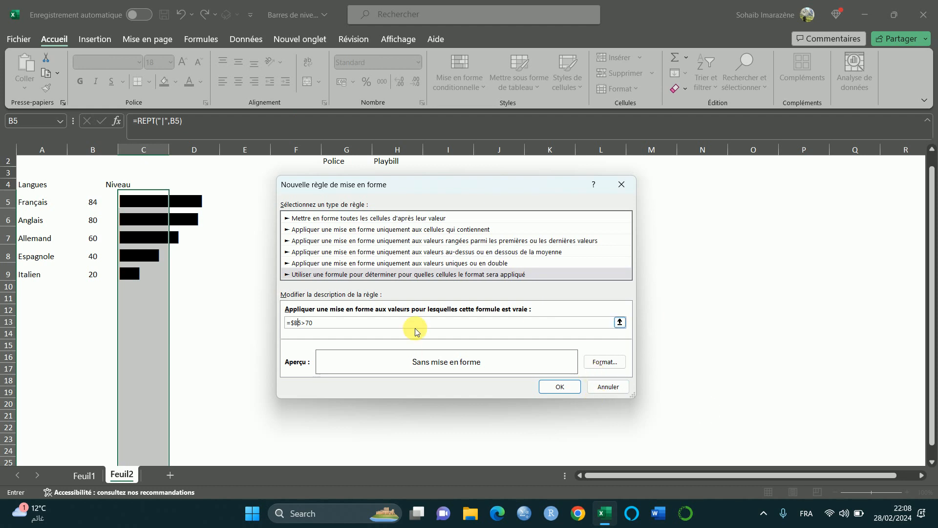
- Give the rule a dark green font colour and apply it to the selected cells
click(619, 364)
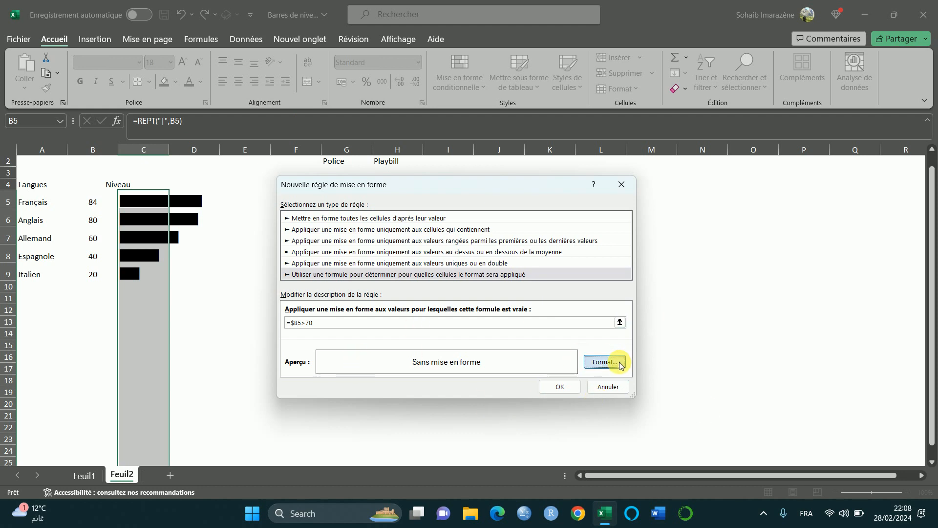
click(315, 262)
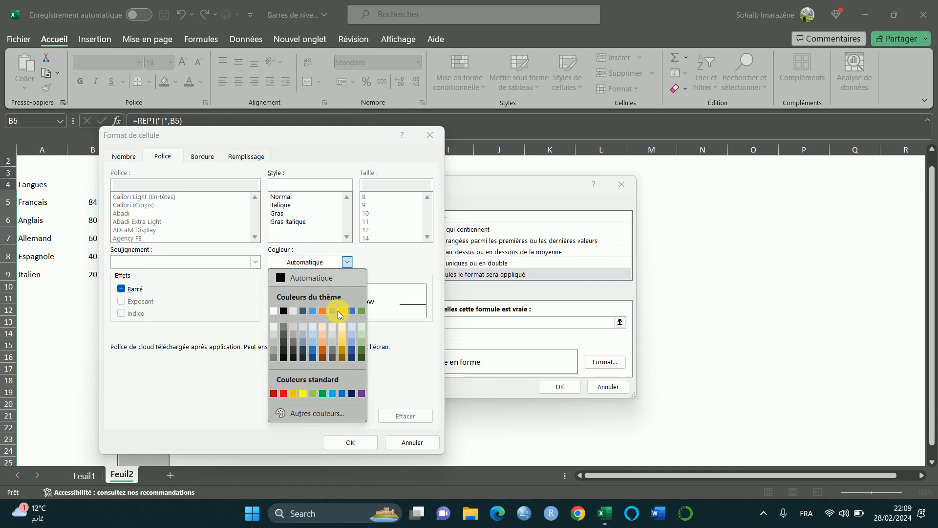
click(362, 354)
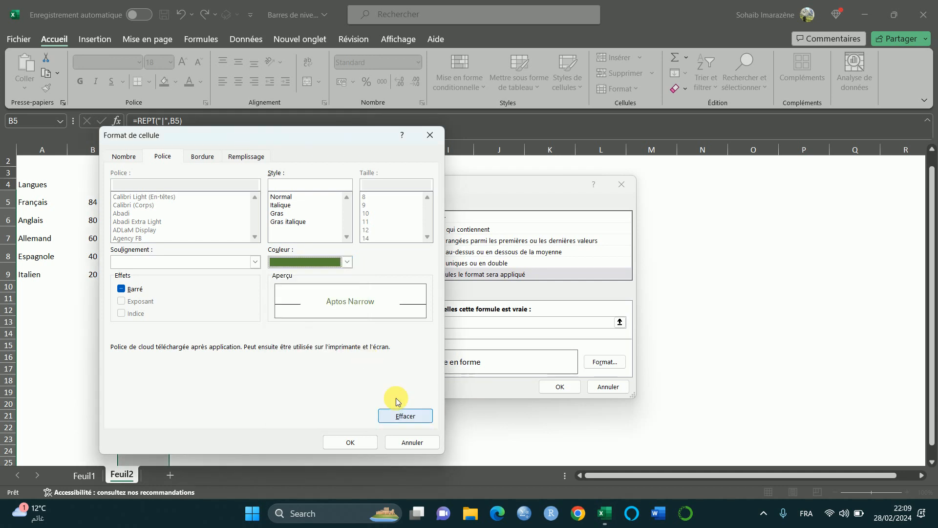
click(353, 443)
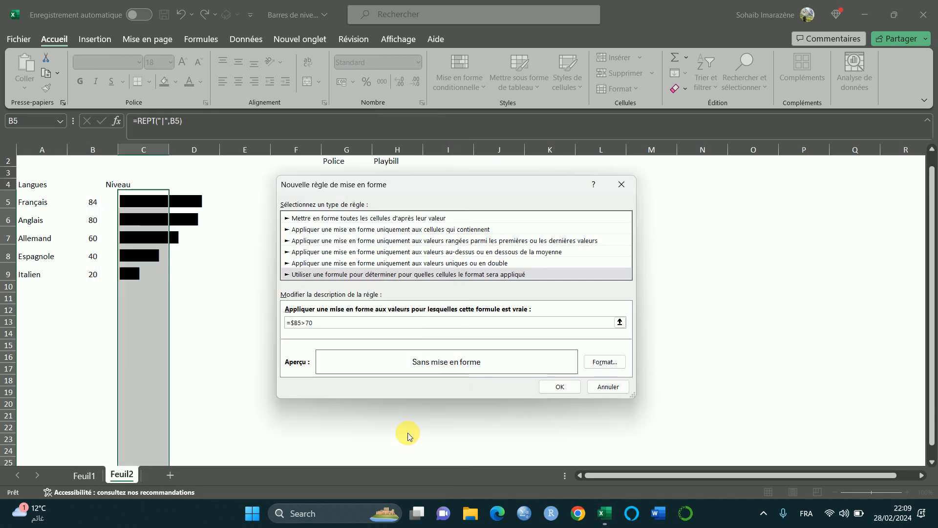
click(564, 386)
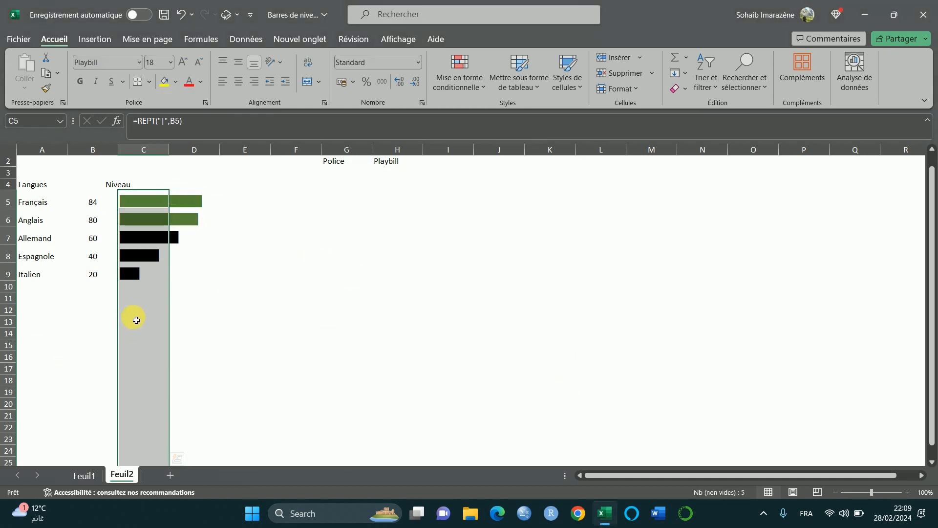
- Create a formula-based conditional formatting rule for the selected column C cells with the condition =ET($B5<=70,$B5>30)
click(471, 67)
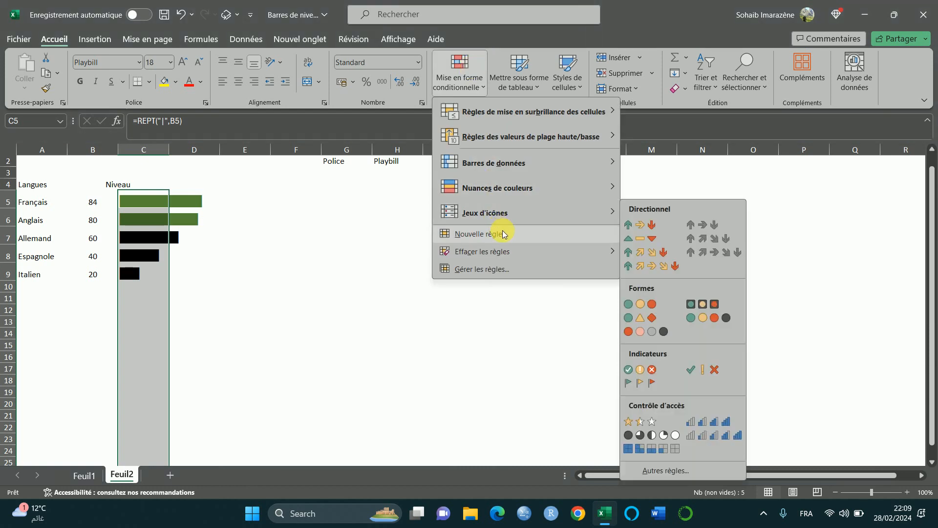
click(503, 235)
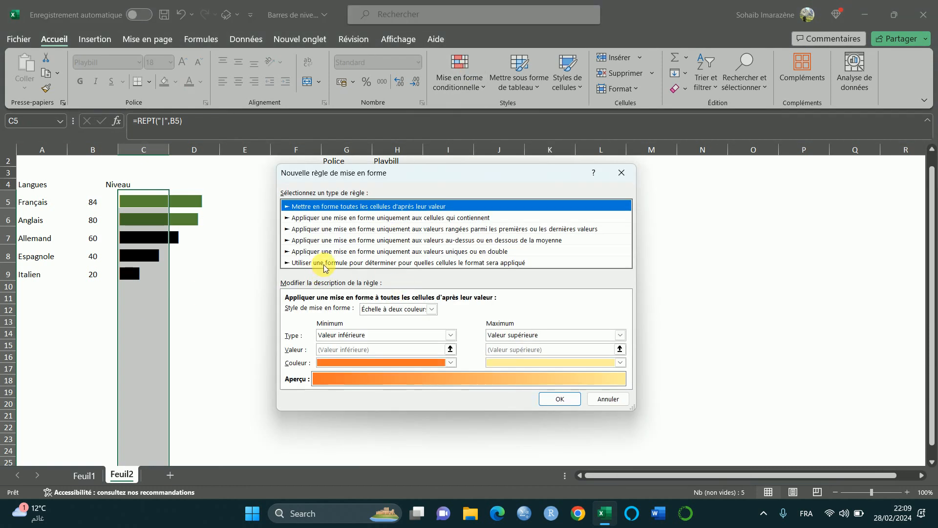
click(324, 264)
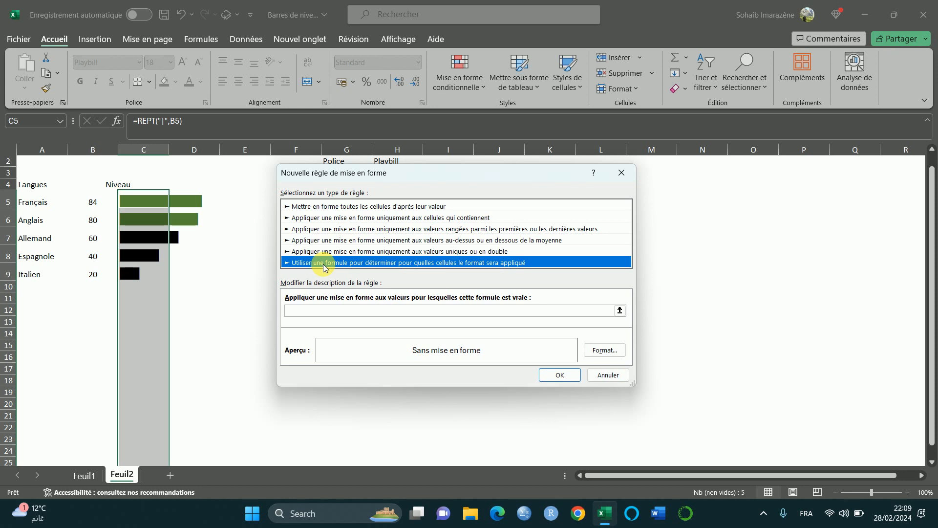
click(318, 311)
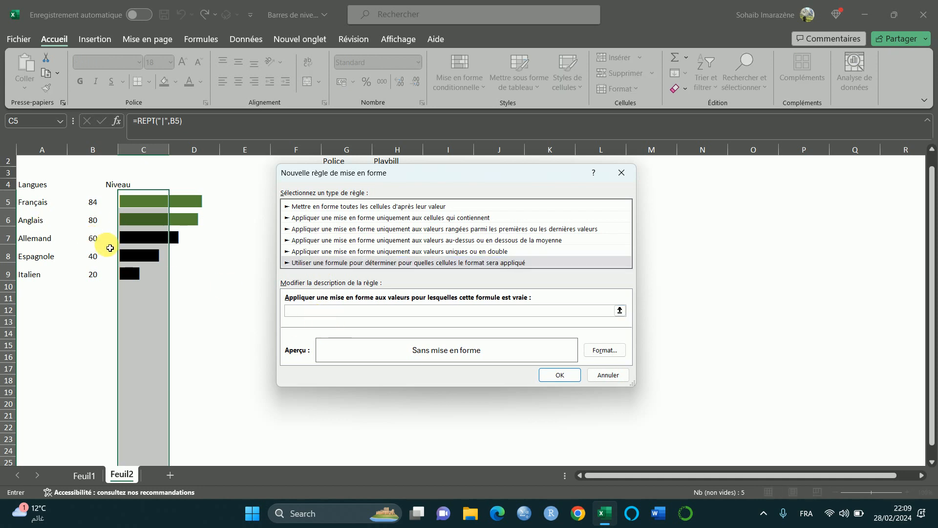
click(93, 203)
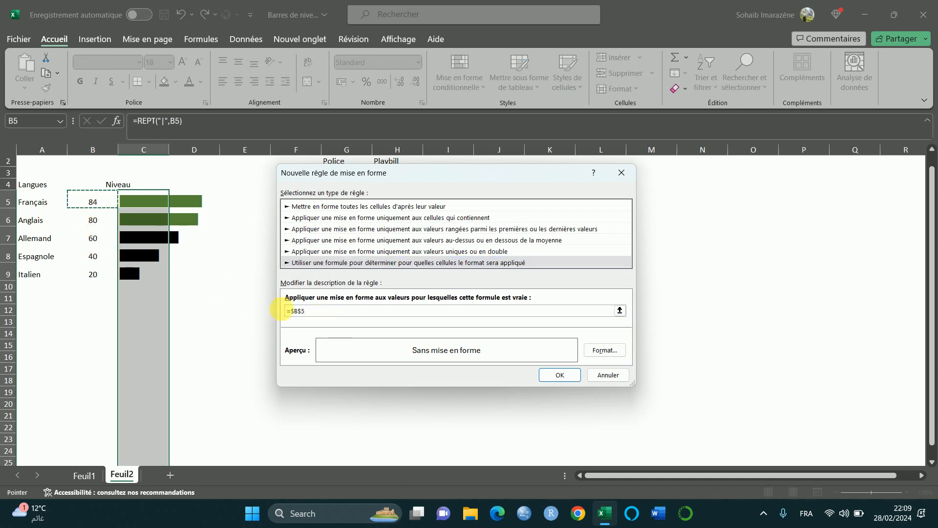
click(303, 313)
key(BackSpace)
click(291, 311)
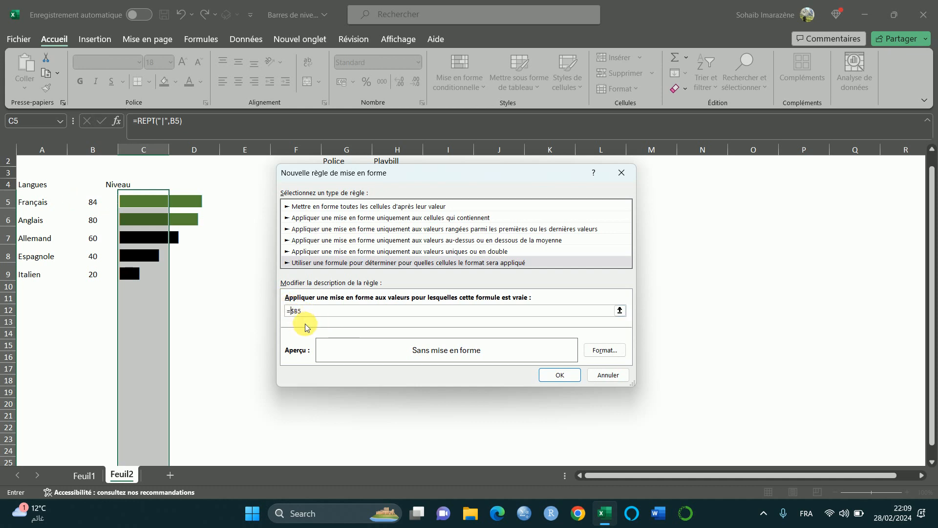
text(ET()
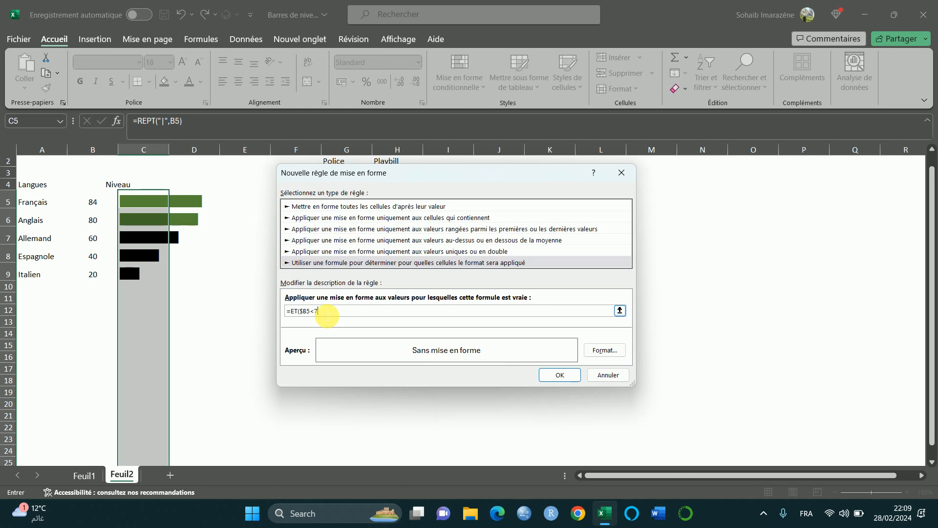
text(=70)
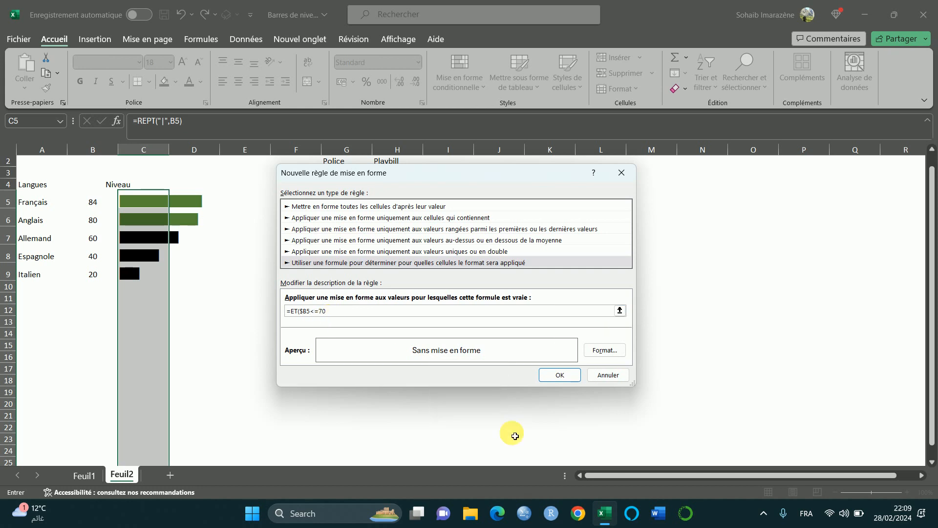
text(,)
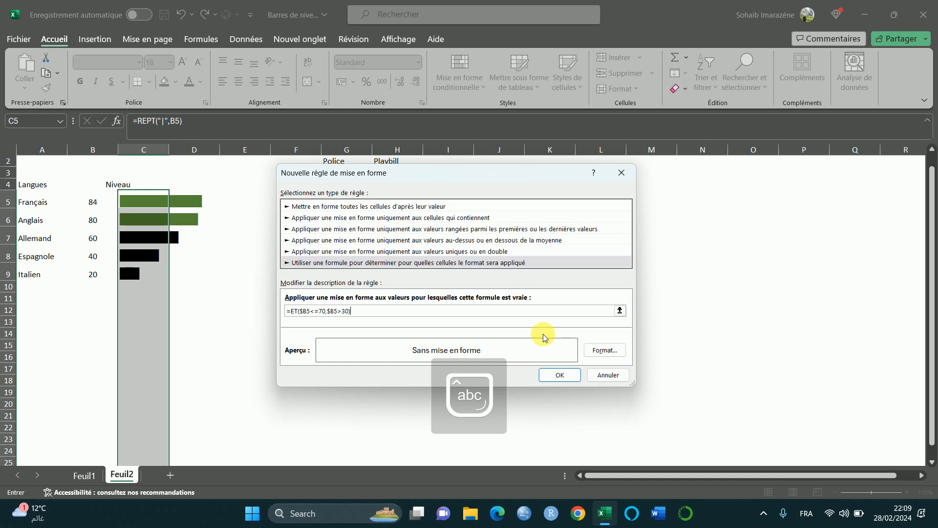
- Give the rule for levels above 30 and up to 70 a dark gold font colour and apply it
click(602, 349)
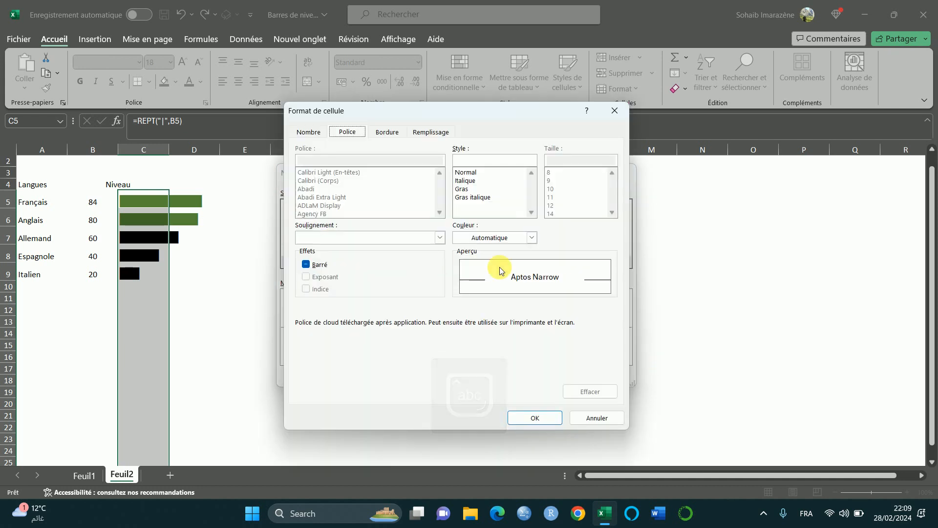
click(520, 237)
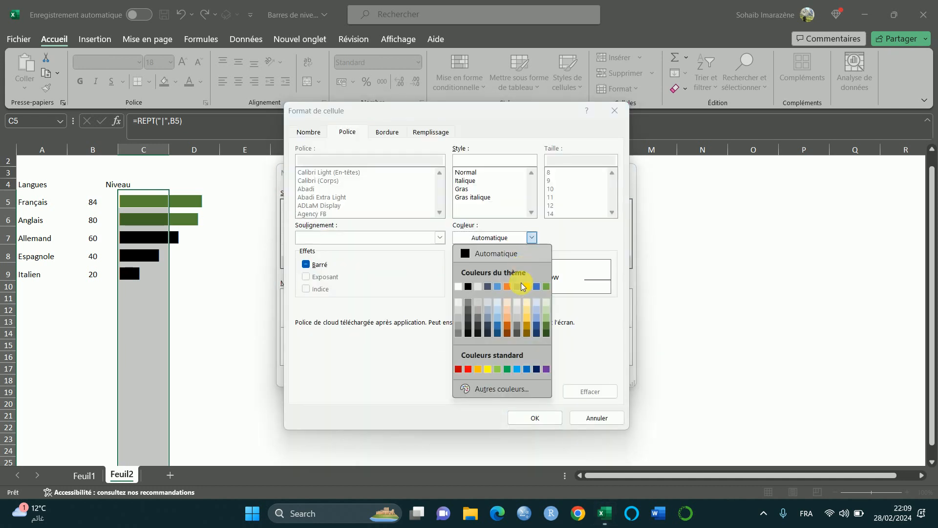
click(526, 326)
click(535, 419)
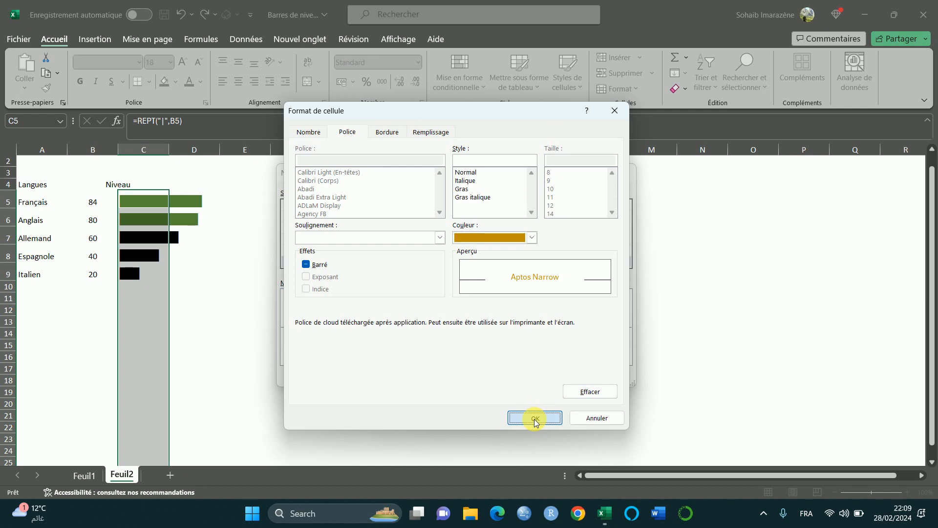
click(566, 378)
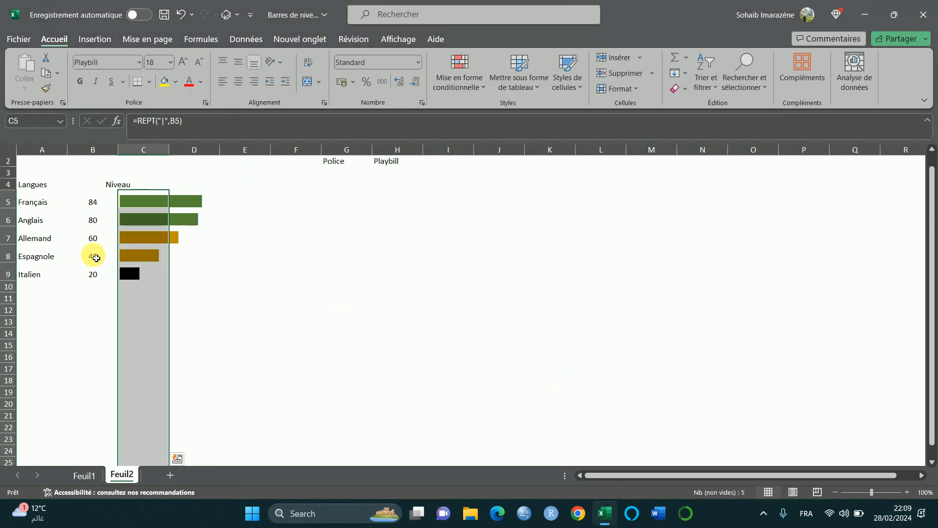
- Create another formula-based conditional formatting rule for the selected column C cells with the condition =$B5<=30
click(468, 66)
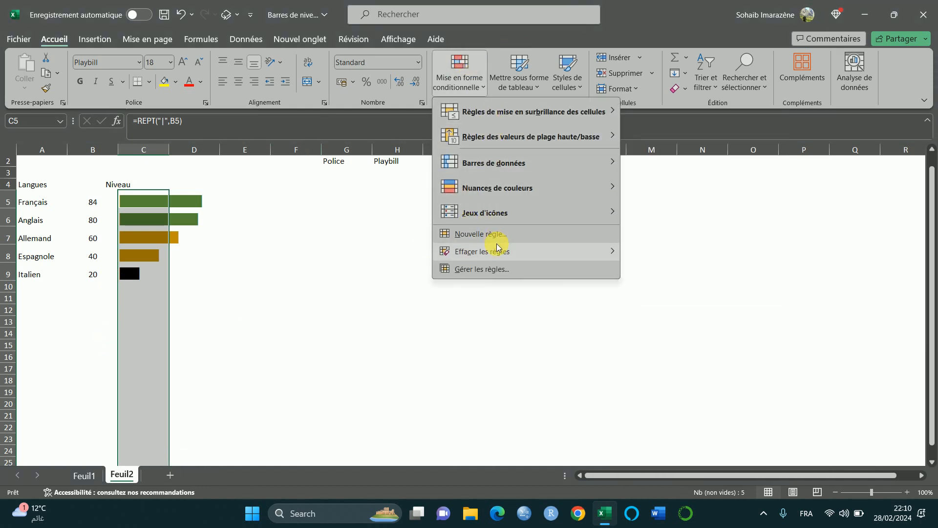
mouse_move(498, 249)
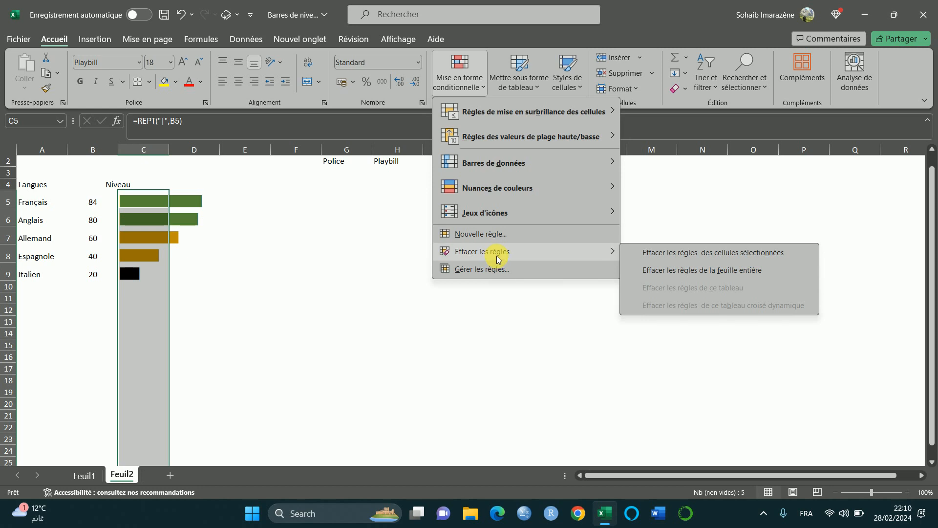
click(503, 241)
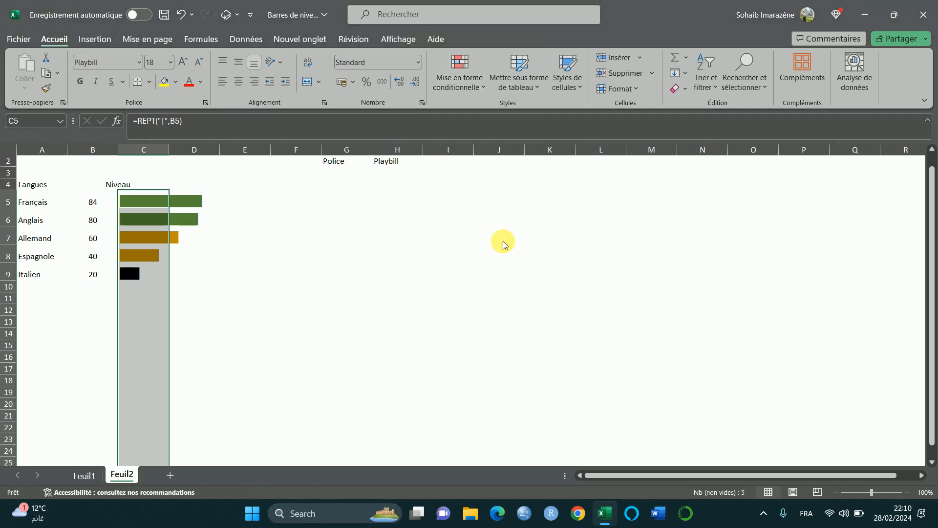
click(378, 252)
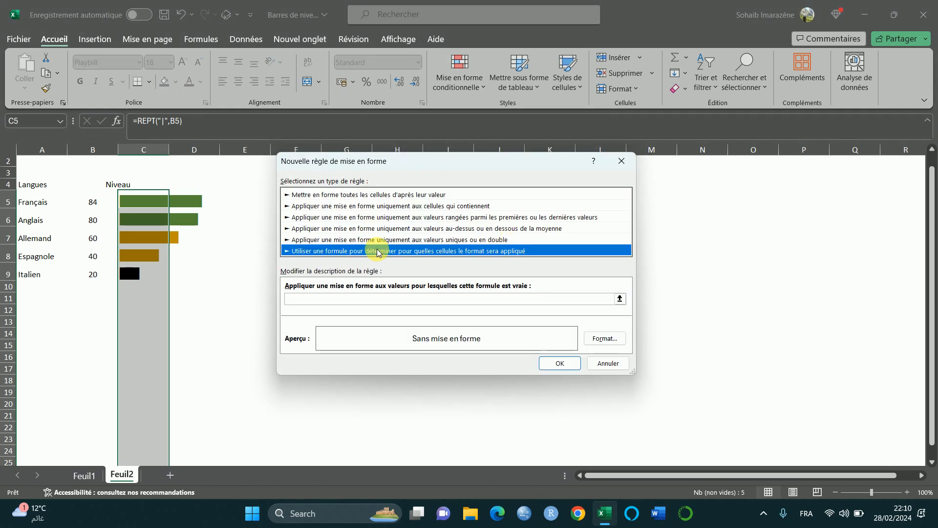
click(350, 302)
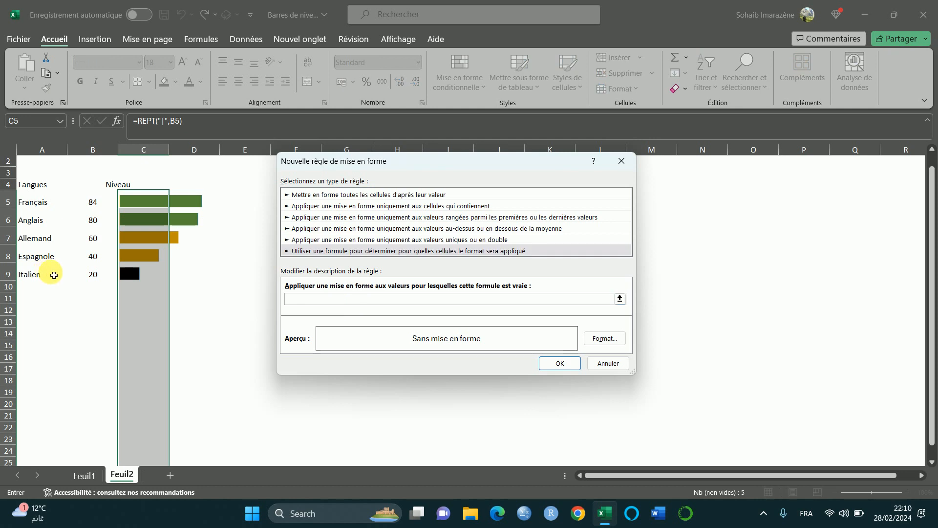
click(105, 204)
click(301, 298)
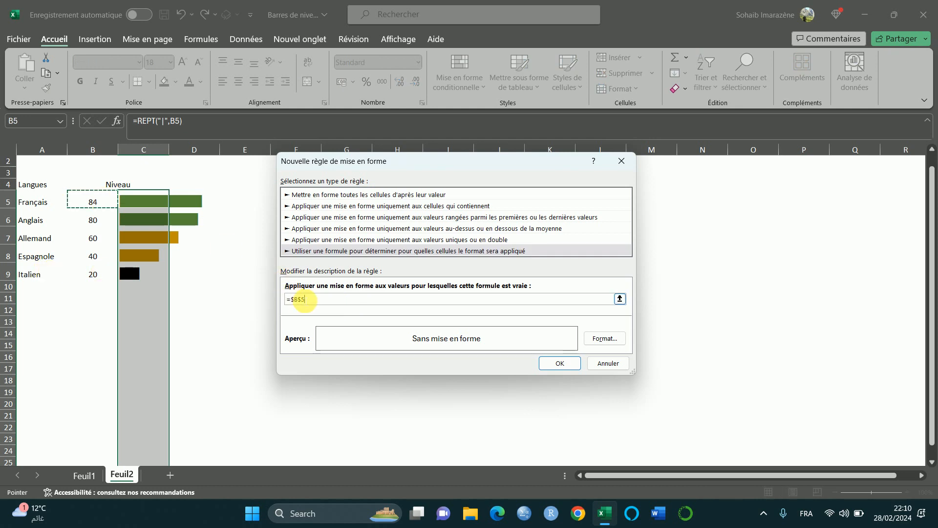
click(350, 303)
text(<=)
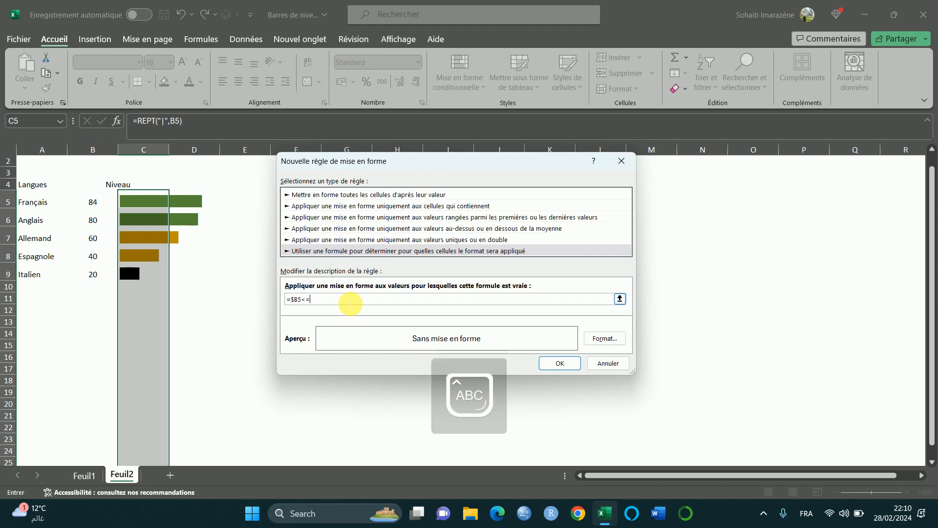
text(30)
- Give the rule for levels up to 30 a red font colour and apply it
click(605, 338)
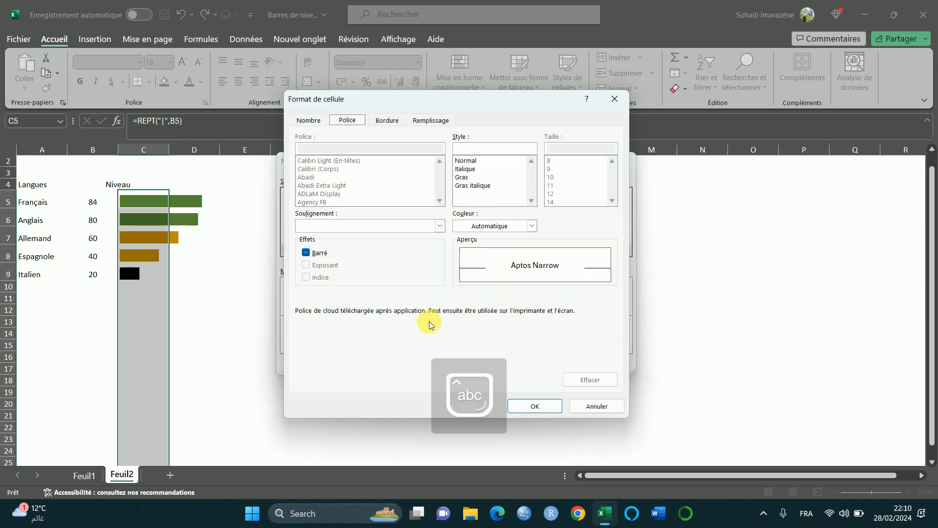
click(530, 225)
click(468, 358)
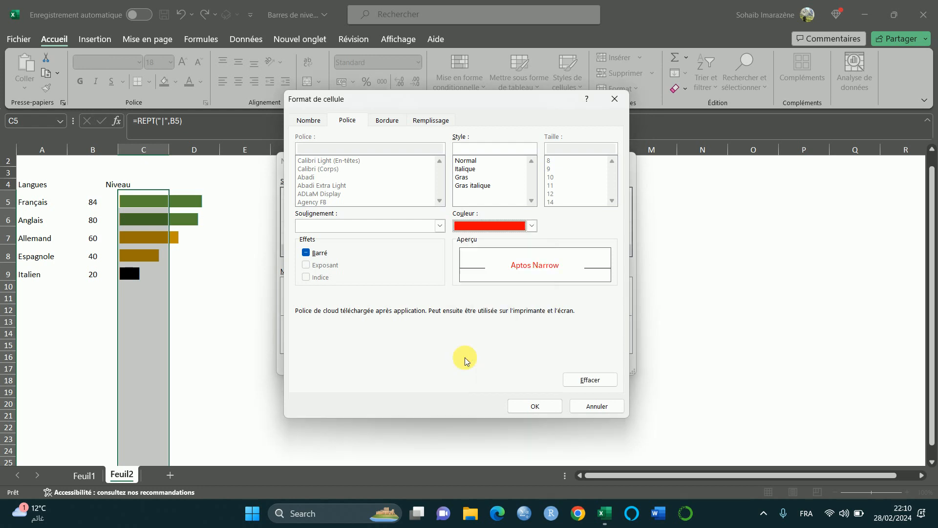
click(538, 413)
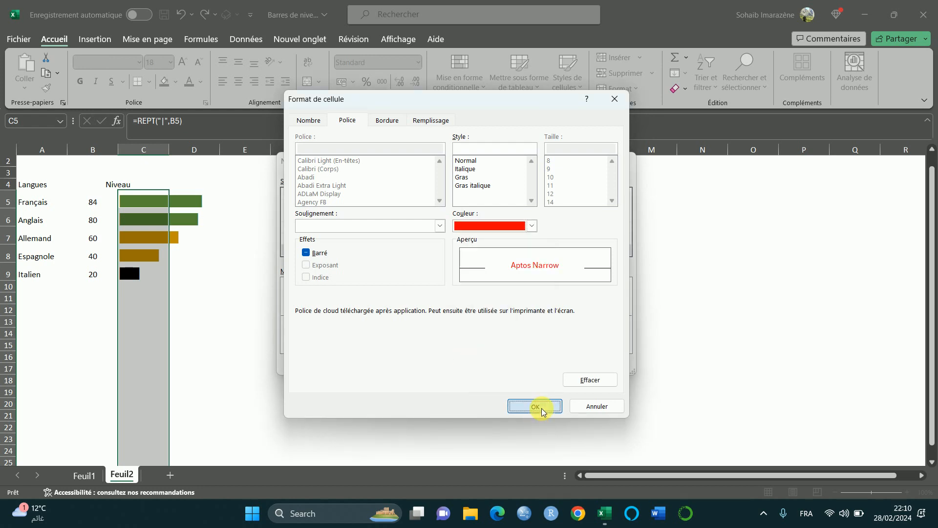
click(560, 362)
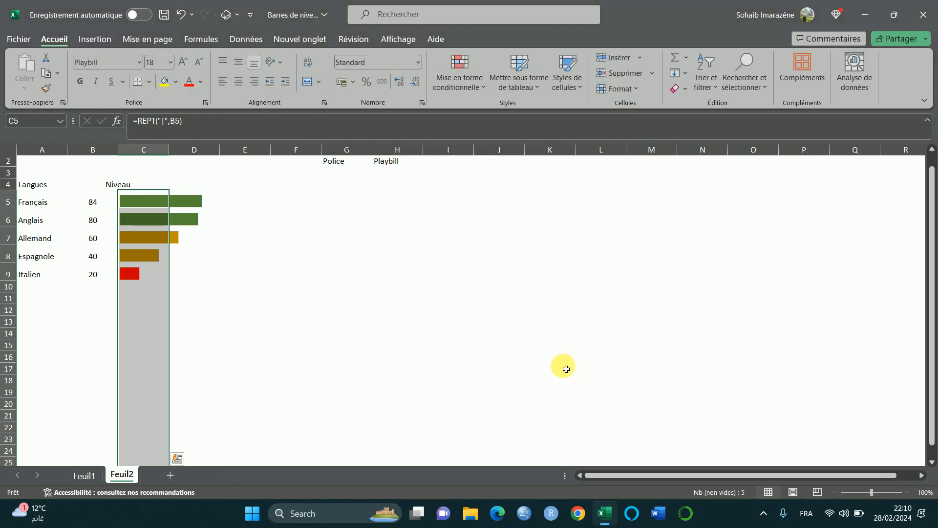
- Change the Français level in B5 to 20 to test the bar's length and colour
click(217, 241)
key(Left)
key(Down)
key(Down)
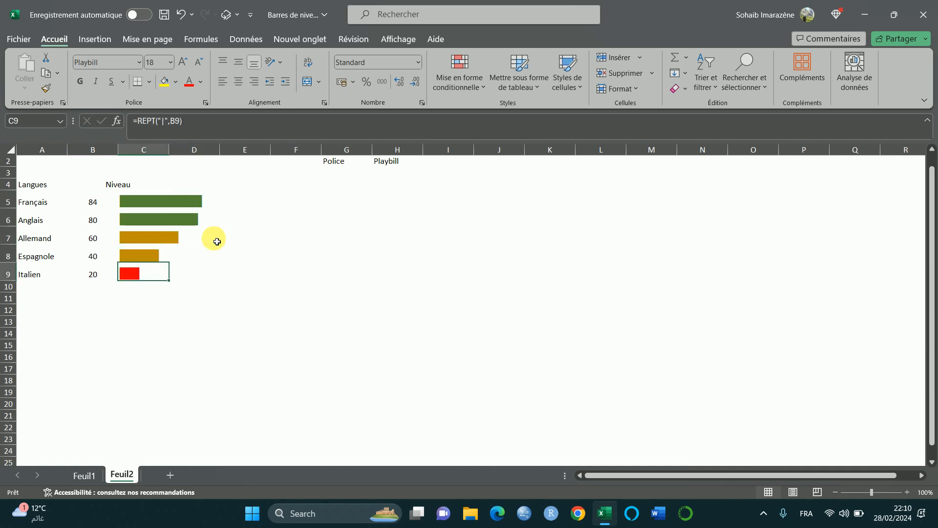
key(Up)
key(Up)
key(Right)
key(Down)
key(Left)
key(Up)
text(20)
key(Return)
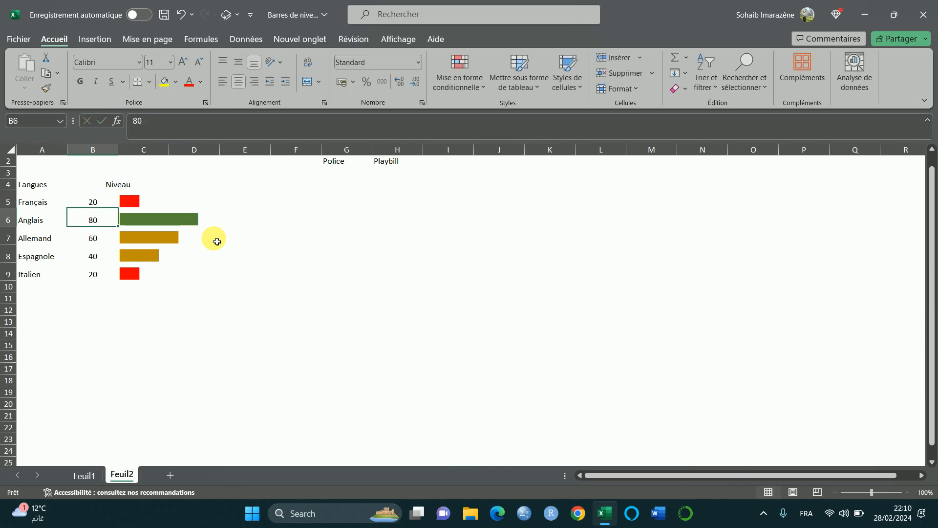
- Set the Anglais level in B6 to 50 and the Espagnole level in B8 to 100
text(50)
key(Return)
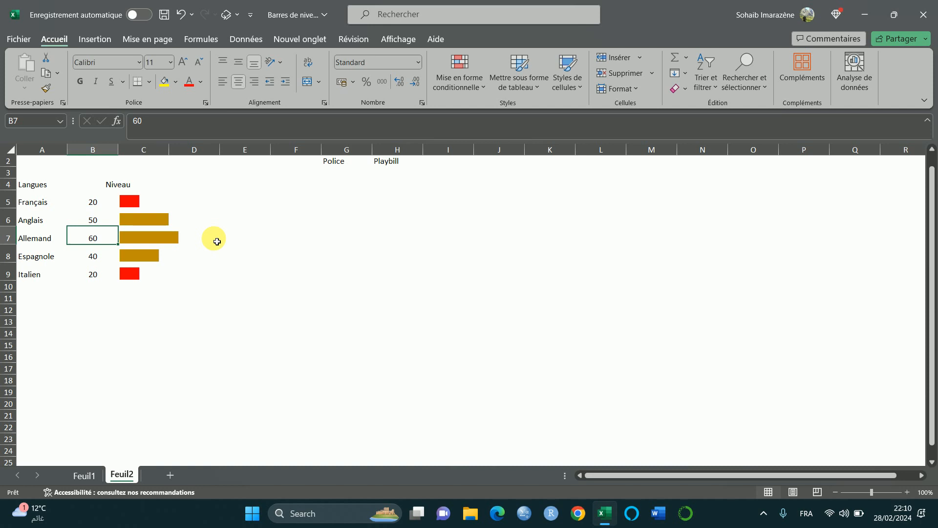
key(Return)
text(100)
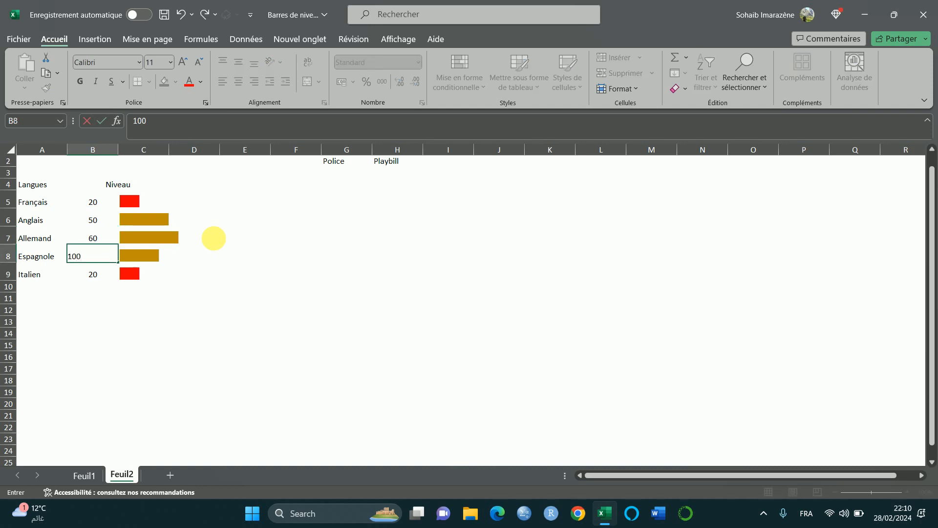
key(Return)
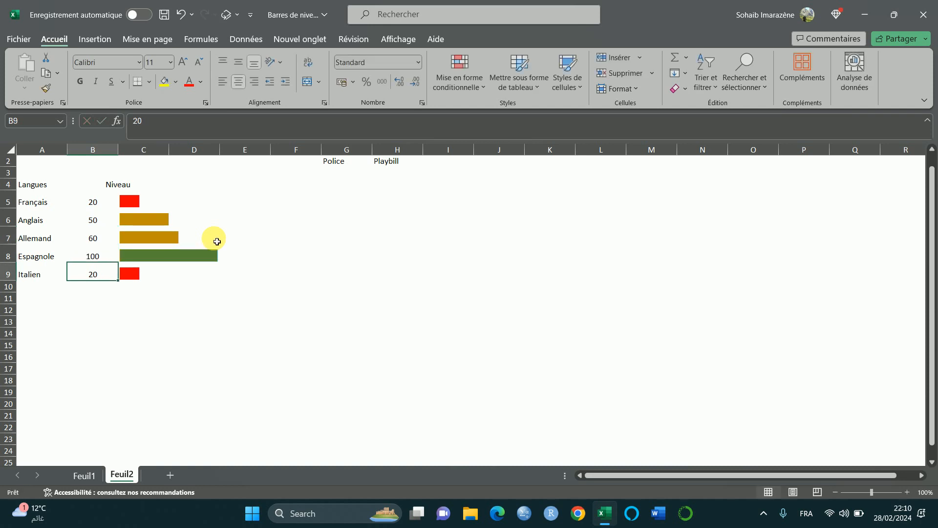